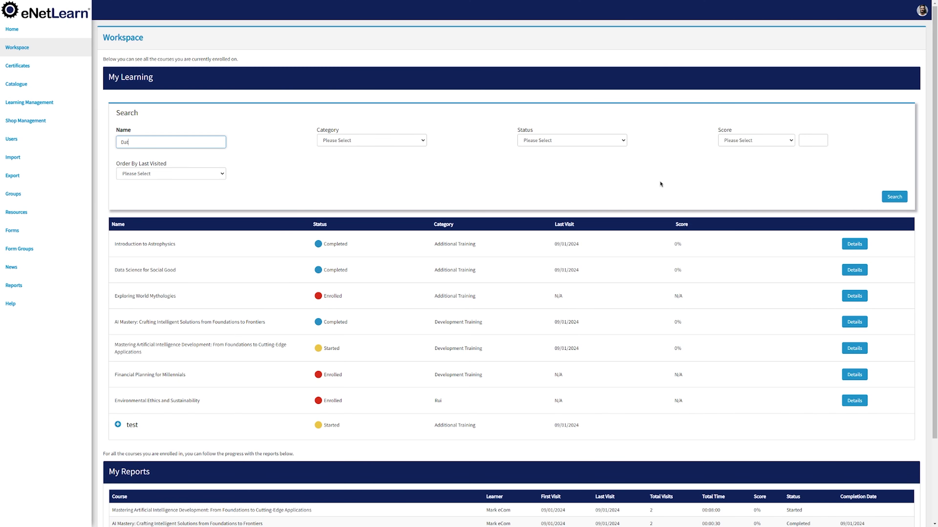
Step: Search My Learning by the name 'Data' so only Data Science for Social Good is listed
click(894, 200)
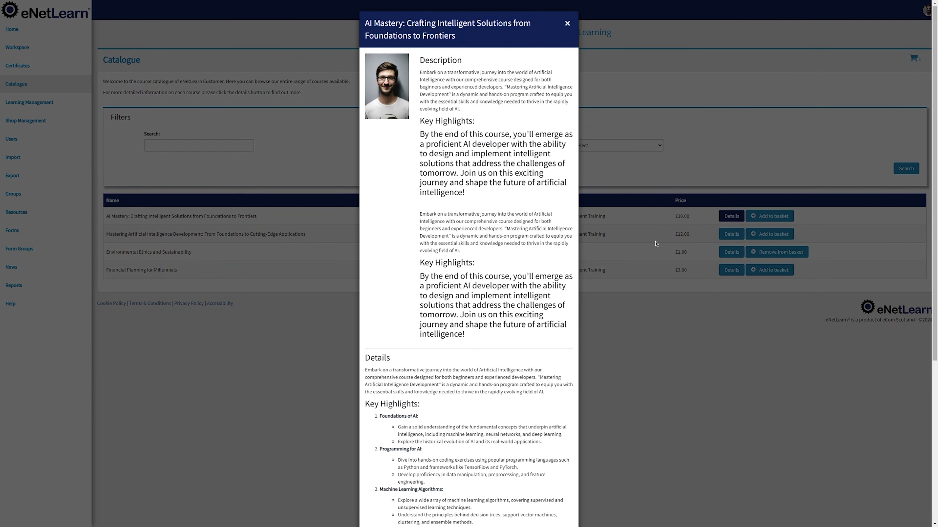
Step: Add AI Mastery to the basket and check it holds two courses totalling £11.00
scroll(491, 241, down, 6)
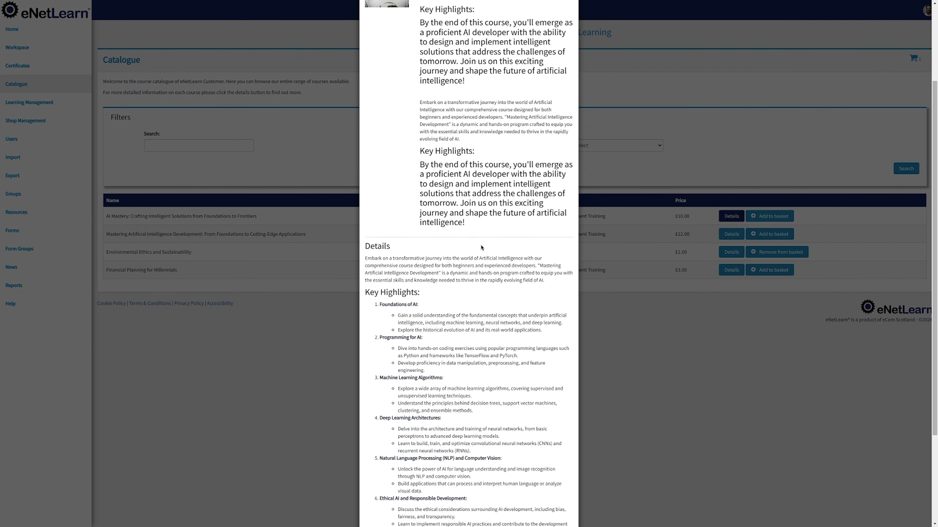
scroll(481, 251, up, 6)
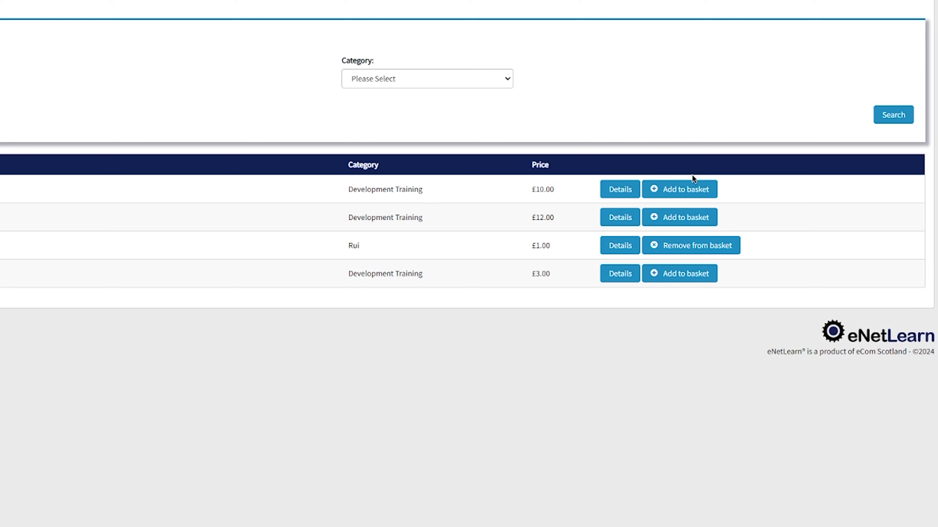
click(683, 189)
click(908, 0)
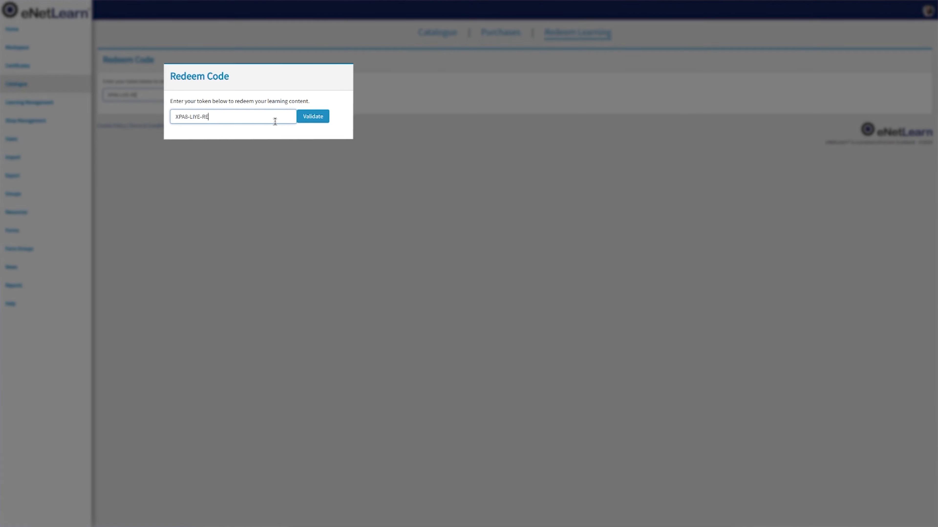
Step: Enter a redemption token in the Redeem Code field on Redeem Learning
text(AD)
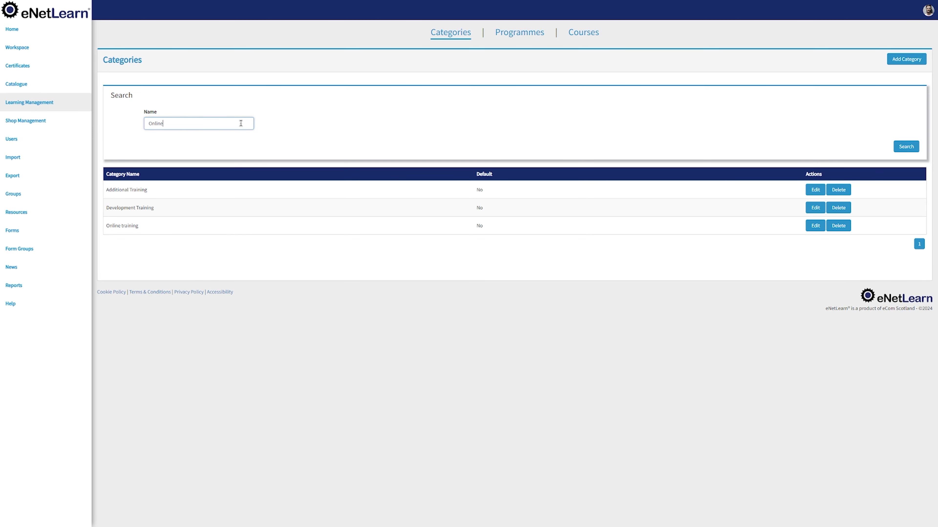
Step: Search categories for 'Online', open Online training for editing, then go back and start adding New Category
click(905, 146)
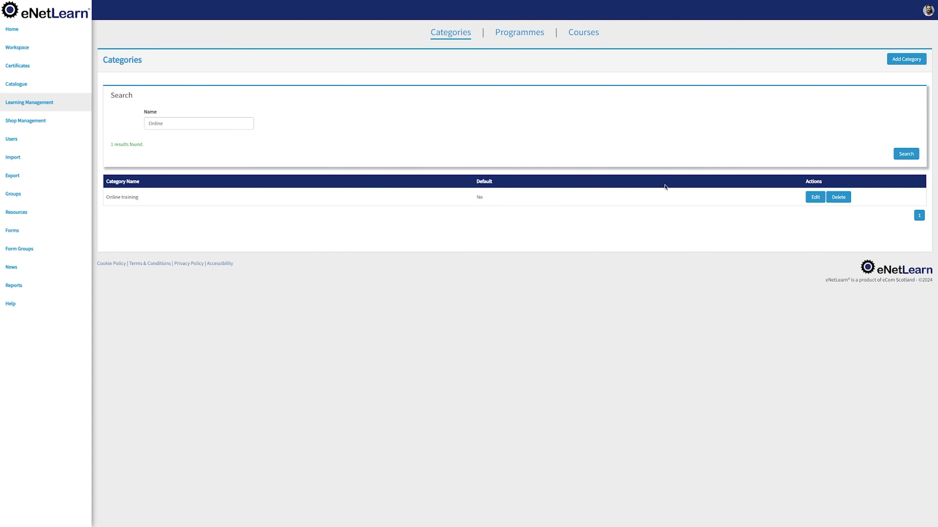
click(815, 197)
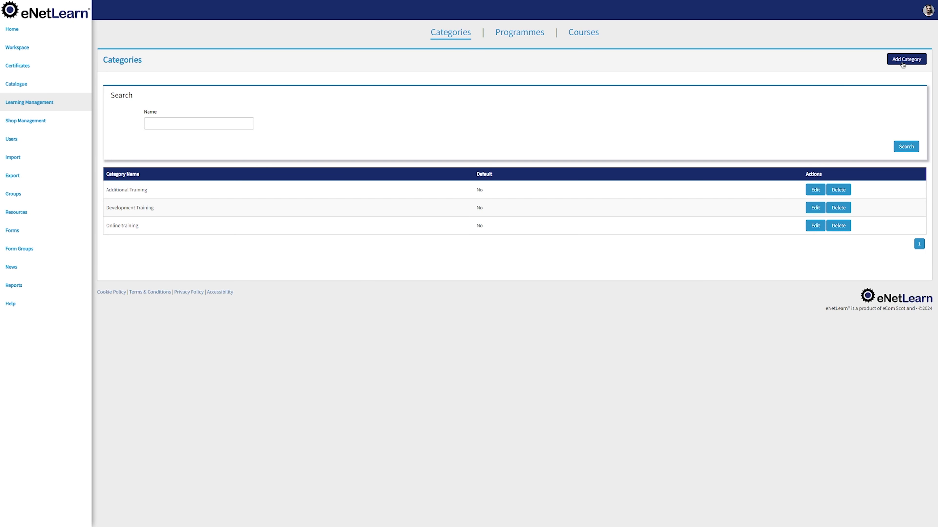
click(901, 63)
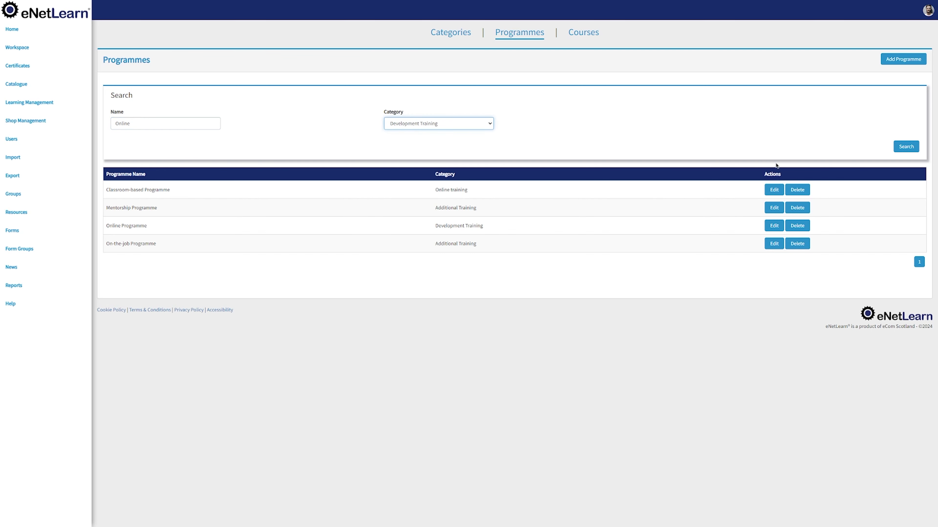
Step: Filter programmes by Online and Development Training, then enter the name 'New Programme'
click(896, 150)
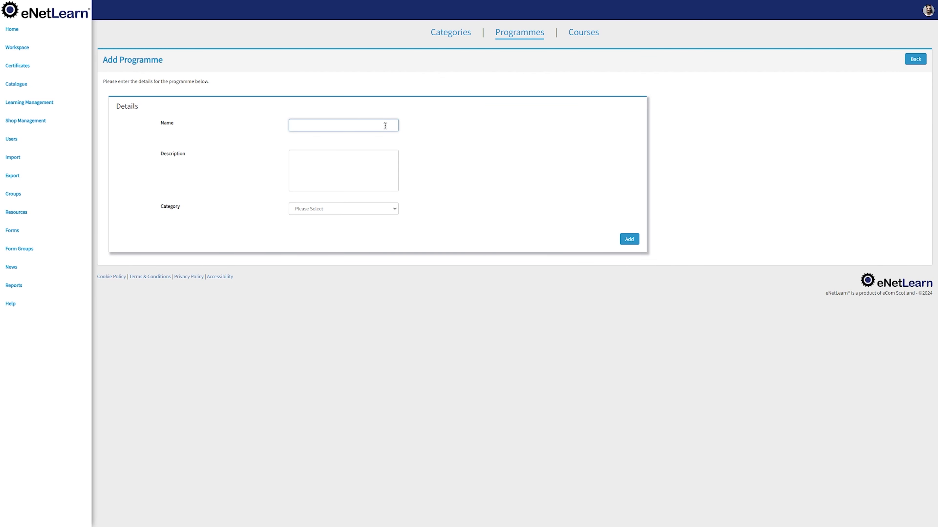
text(New Programme)
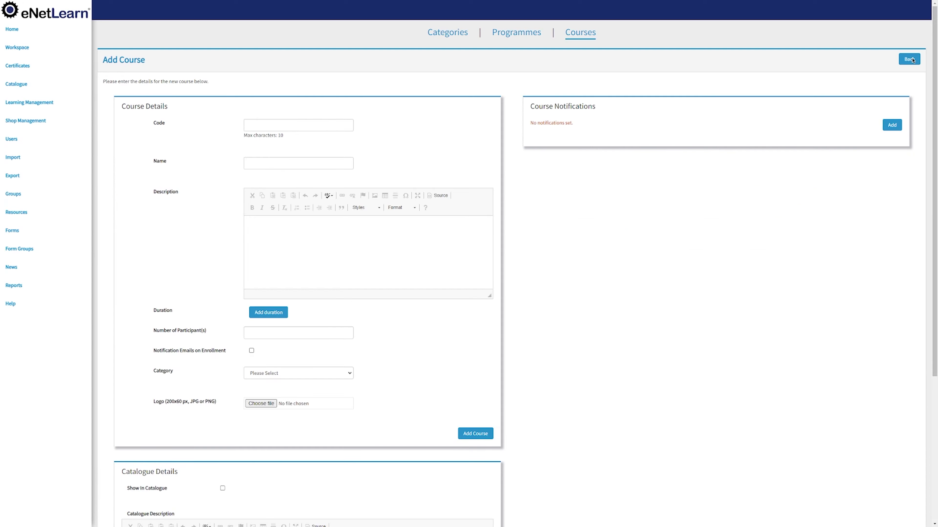
Step: Name the course 'New course' with a 31-day duration and 10 participants
text(New course)
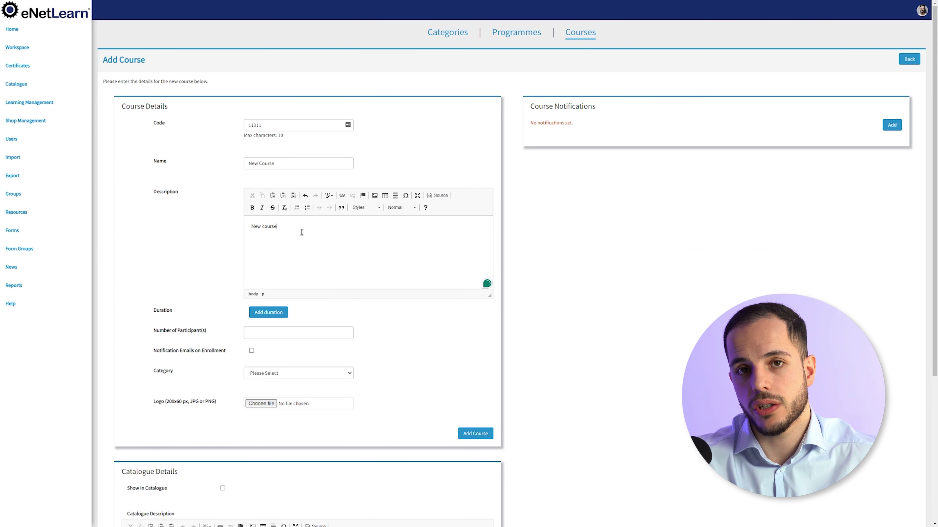
click(275, 314)
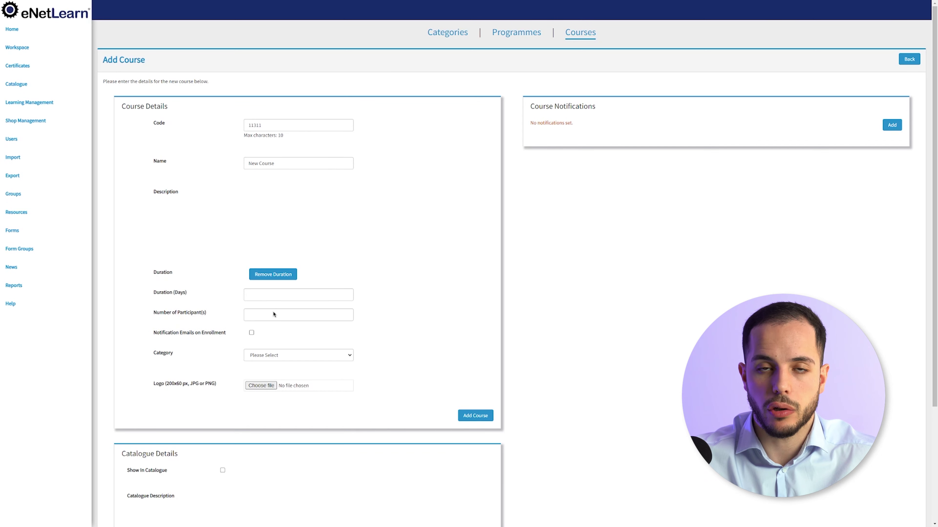
click(263, 335)
text(31)
click(261, 352)
text(10)
Step: Assign New Category and a logo, list it in the catalogue, and set the price to 150
click(320, 393)
key(Down)
click(268, 424)
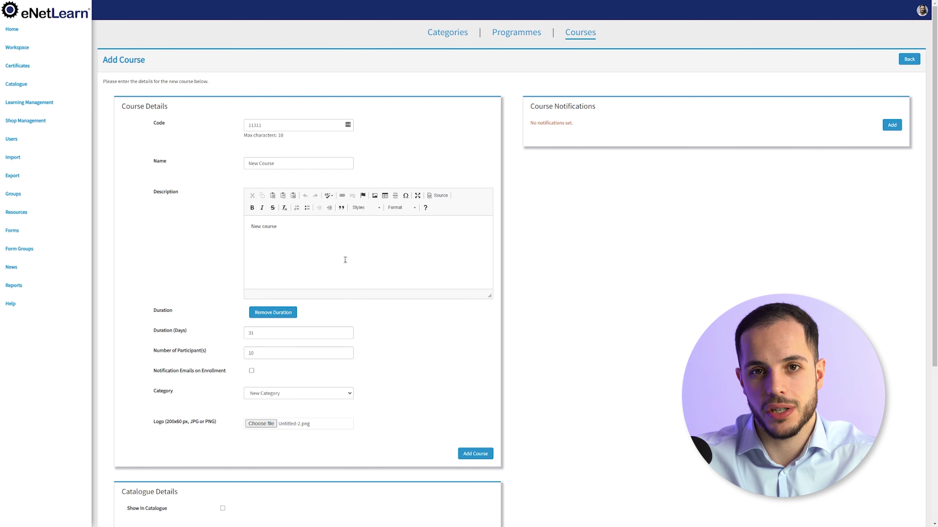
scroll(432, 350, down, 4)
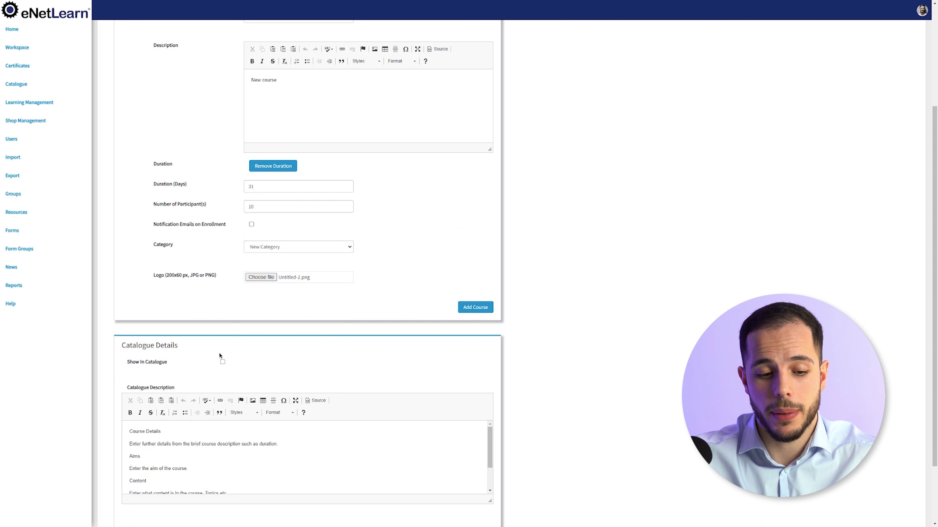
click(223, 363)
scroll(216, 364, down, 2)
double_click(210, 456)
text(150)
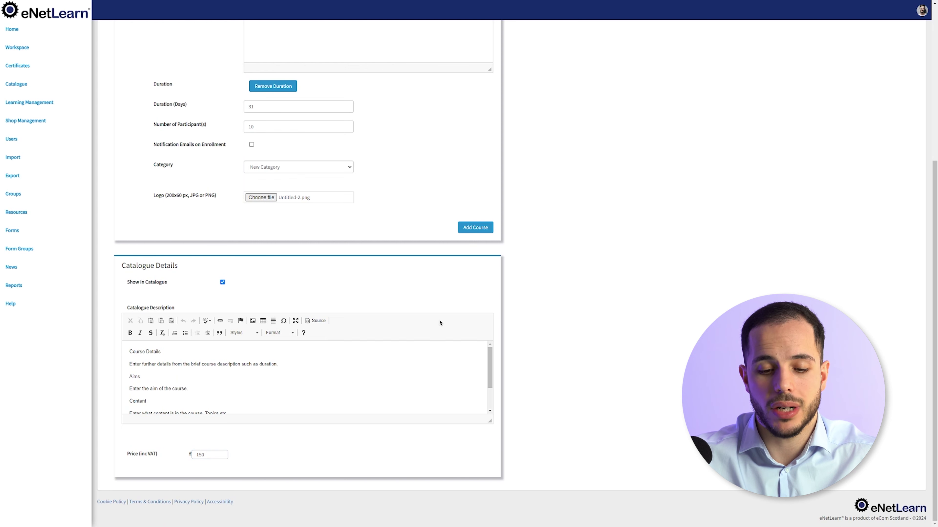
Step: Create New Course and upload the cyber-demo 1.zip SCORM package so it shows as Active
click(474, 228)
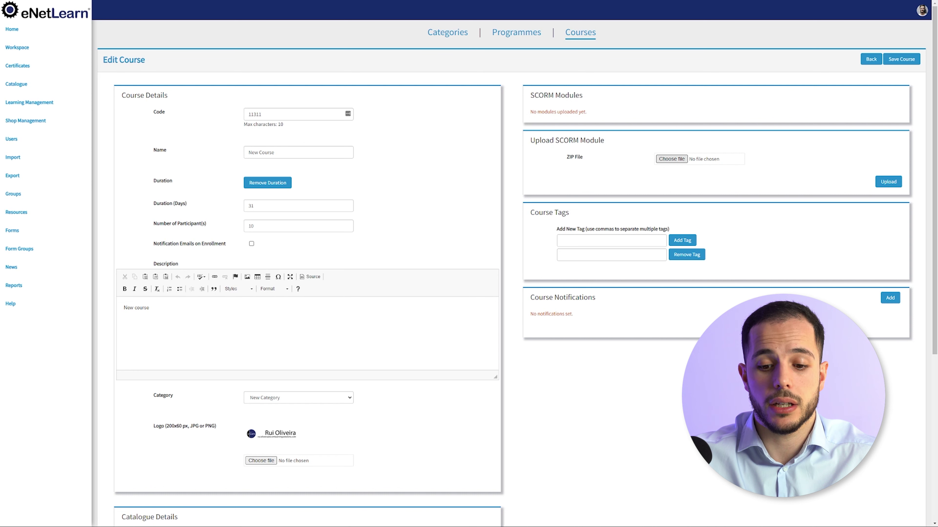
click(199, 176)
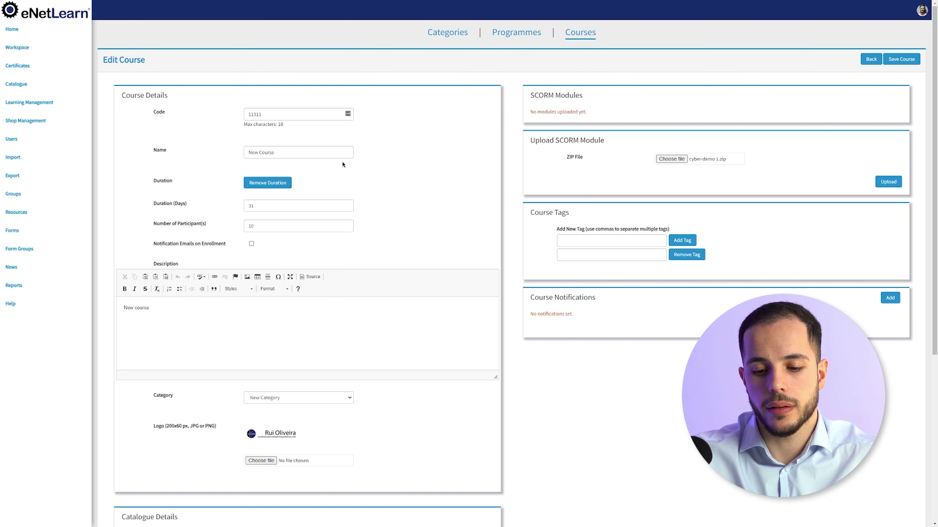
click(883, 181)
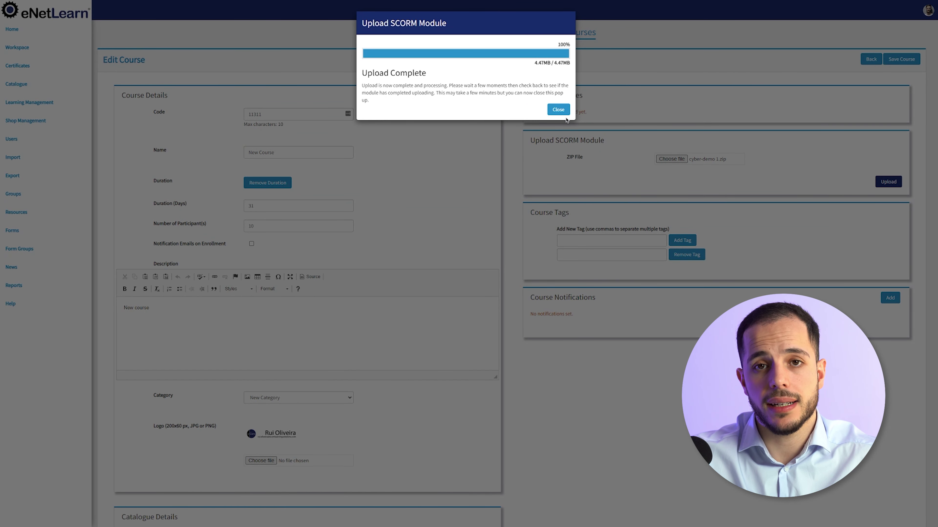
click(557, 110)
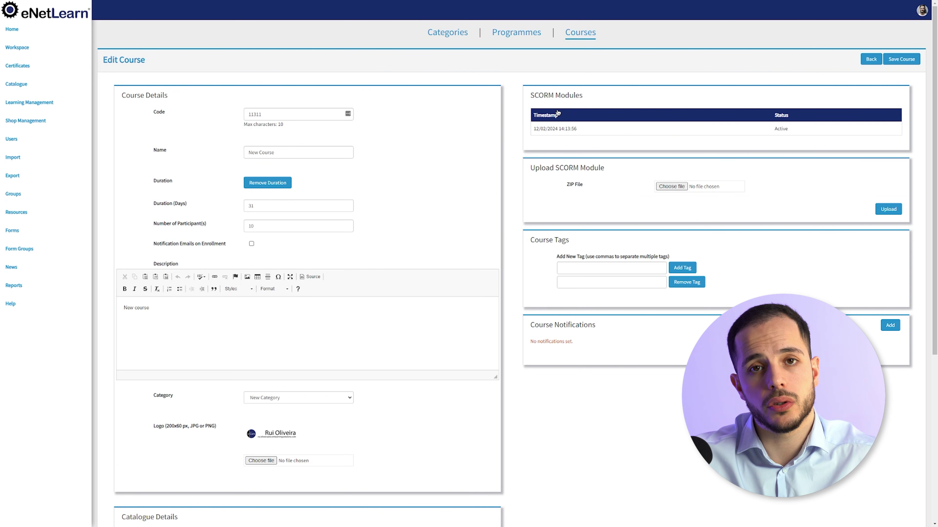
drag(578, 132, 529, 138)
click(529, 139)
Step: Add the tag 'yes' to New Course
scroll(528, 139, down, 1)
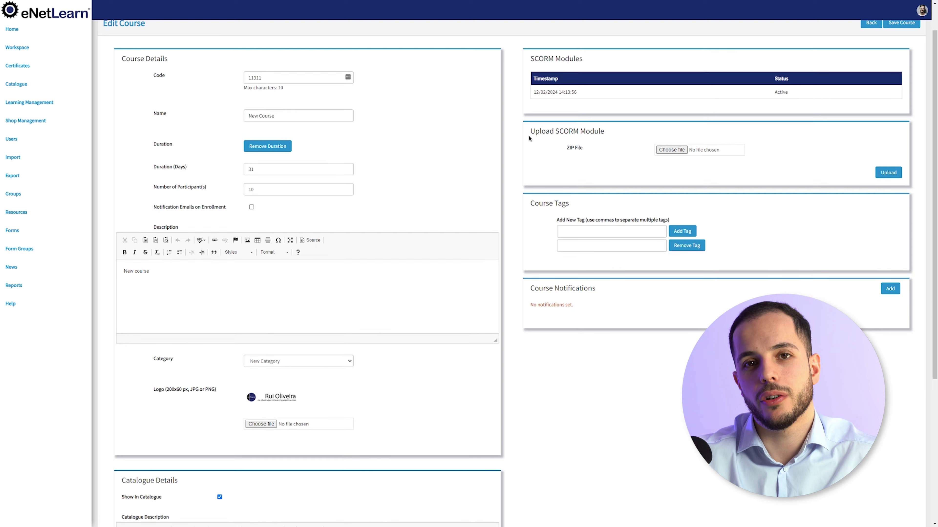
scroll(528, 139, up, 1)
scroll(628, 145, down, 1)
click(587, 230)
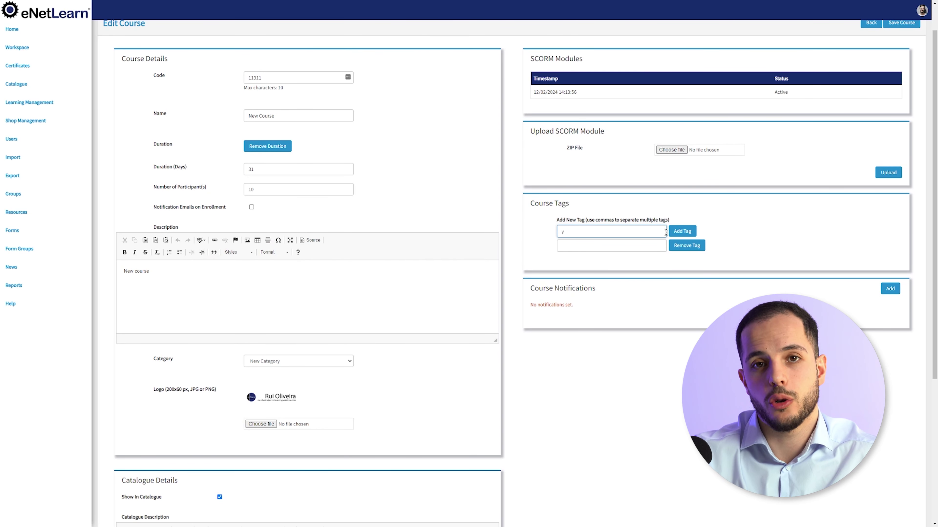
text(yes)
click(680, 233)
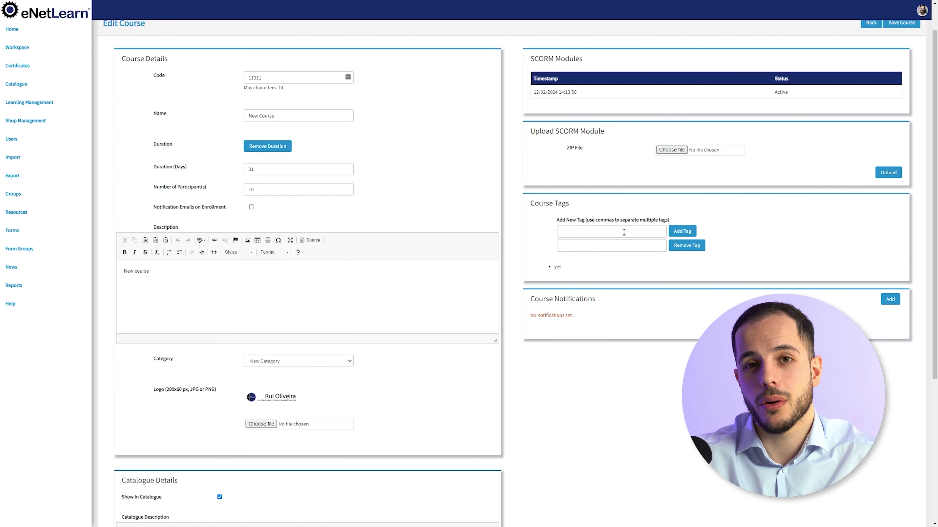
Step: Mark New Course as available for free
scroll(510, 241, down, 5)
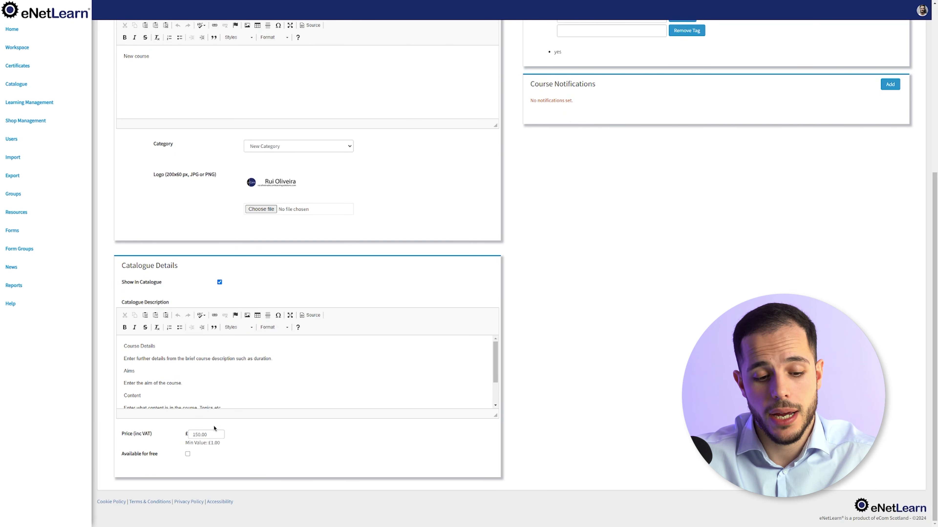
click(187, 455)
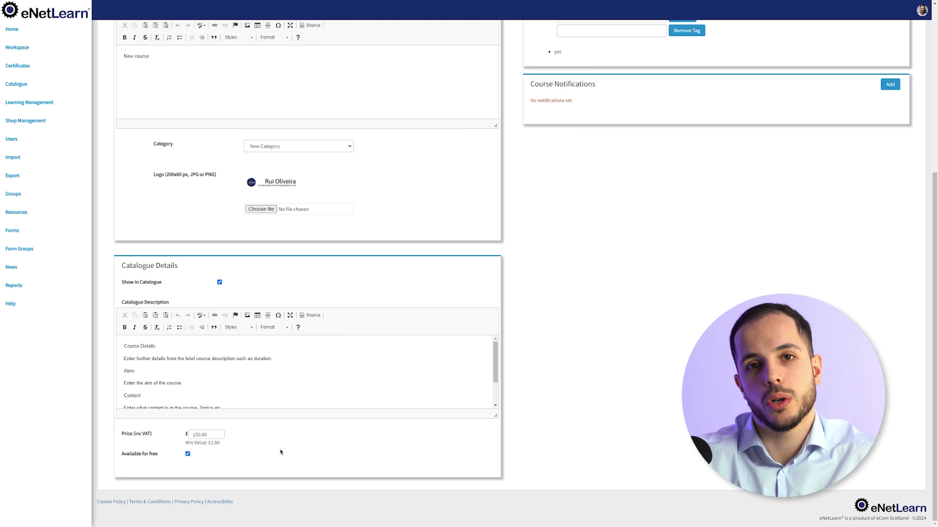
scroll(647, 345, up, 5)
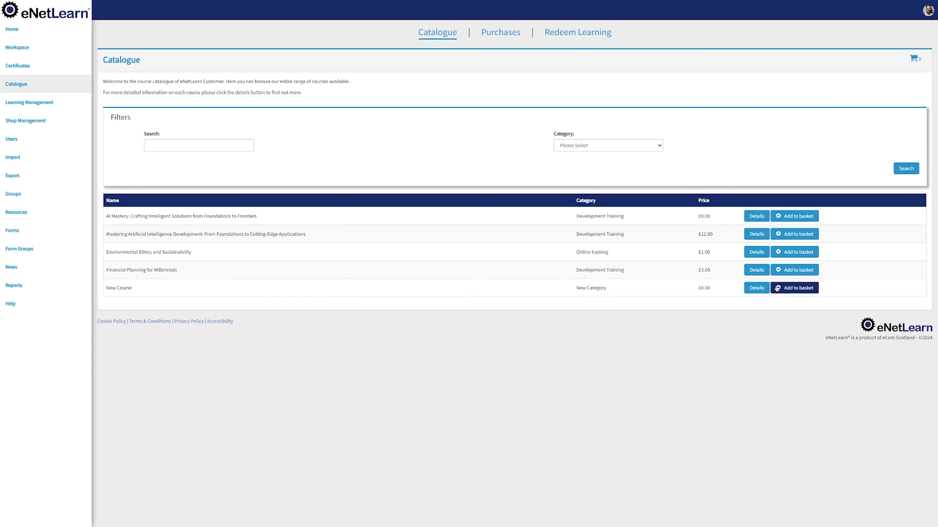
Step: Open the Catalogue details of New Course, listed at £0.00 under New Category
click(762, 288)
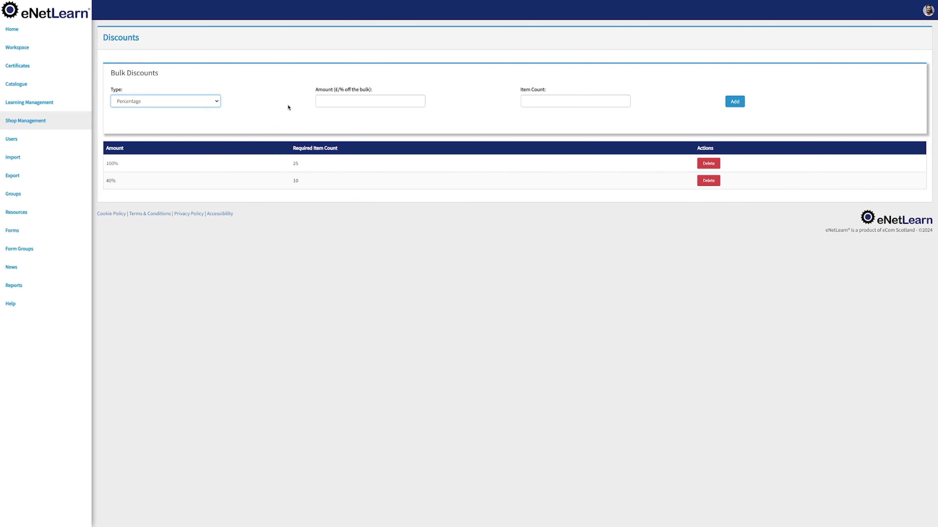
Step: Add a Percentage bulk discount of 20% for an item count of 12
click(322, 98)
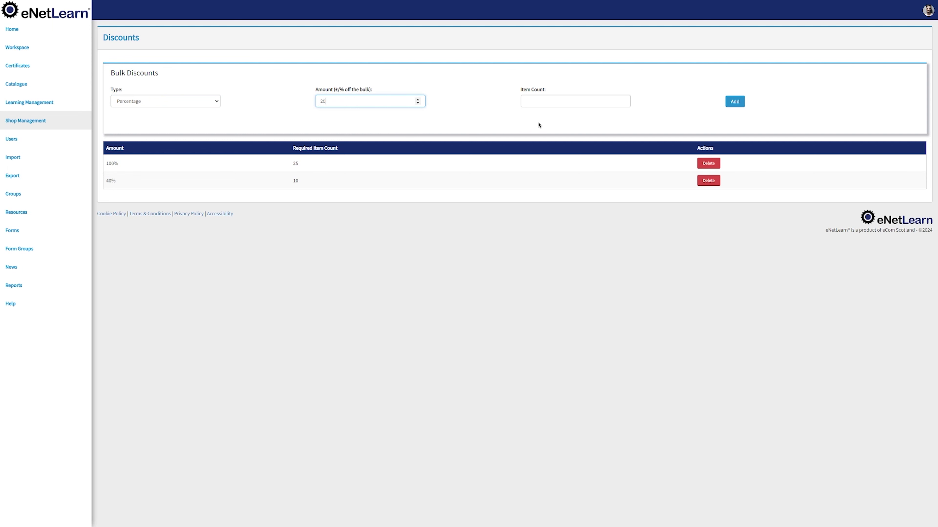
click(547, 101)
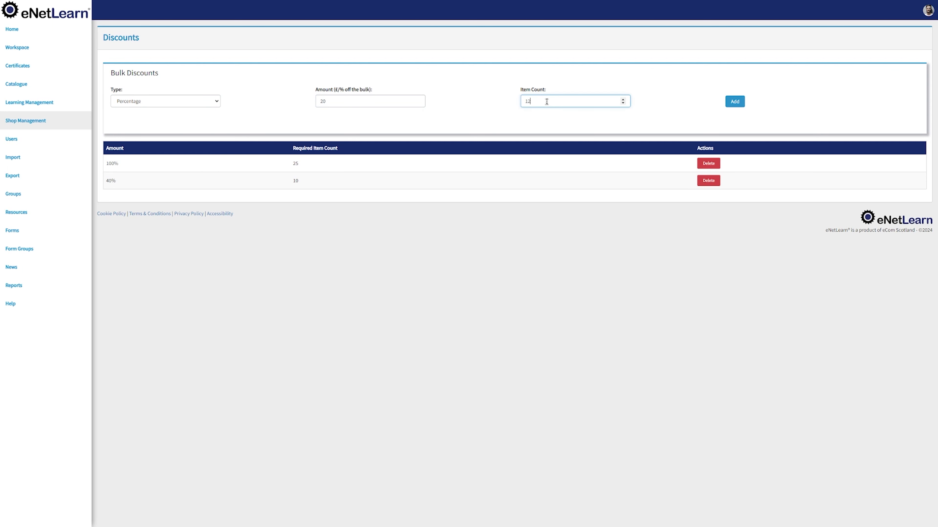
click(734, 103)
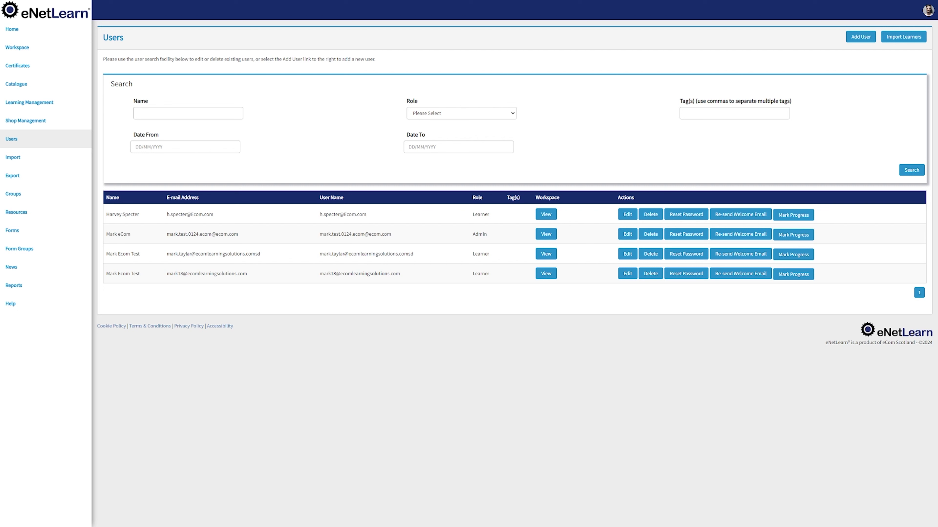
Step: Search the Users list by the learner's name and open their Workspace of enrolled courses
click(193, 114)
text(Harvey)
click(911, 170)
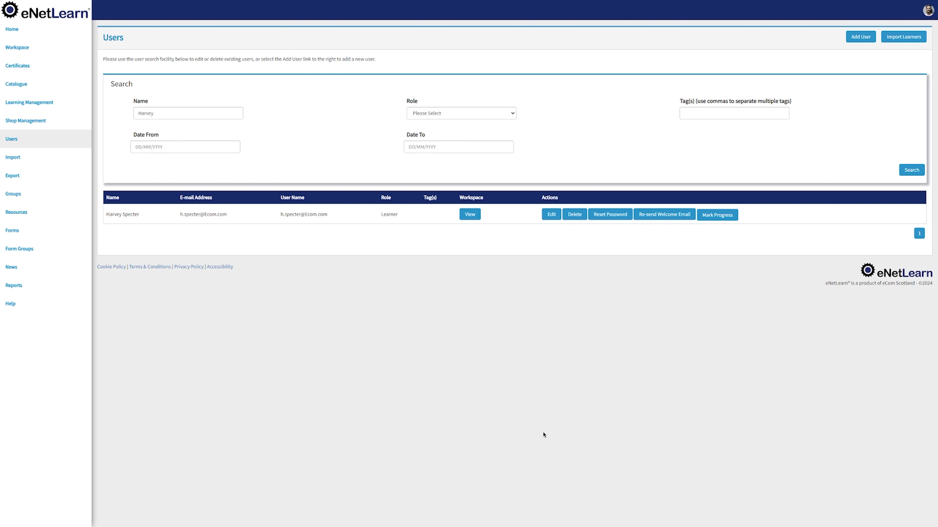
click(476, 219)
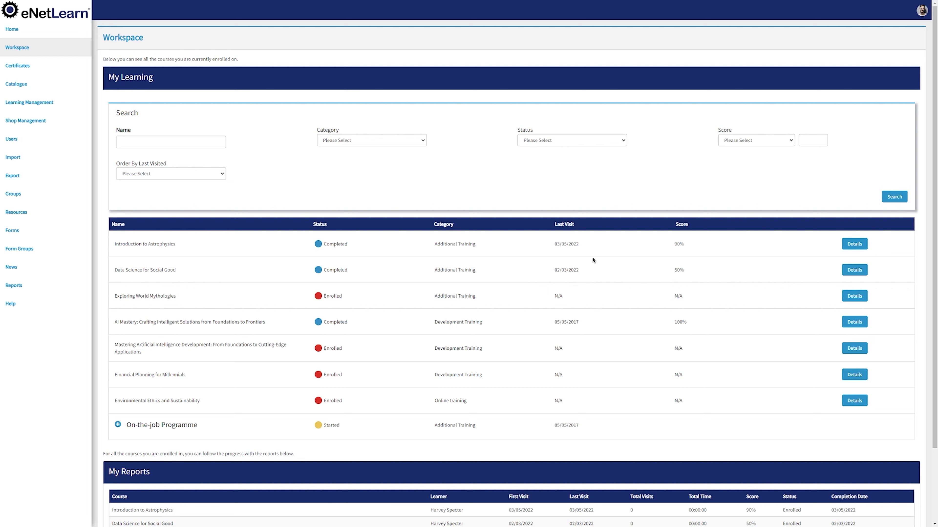
Step: Leave the workspace, check the learner's Edit details, and return to the filtered Users results
drag(579, 243, 555, 245)
click(549, 250)
key(alt+Left)
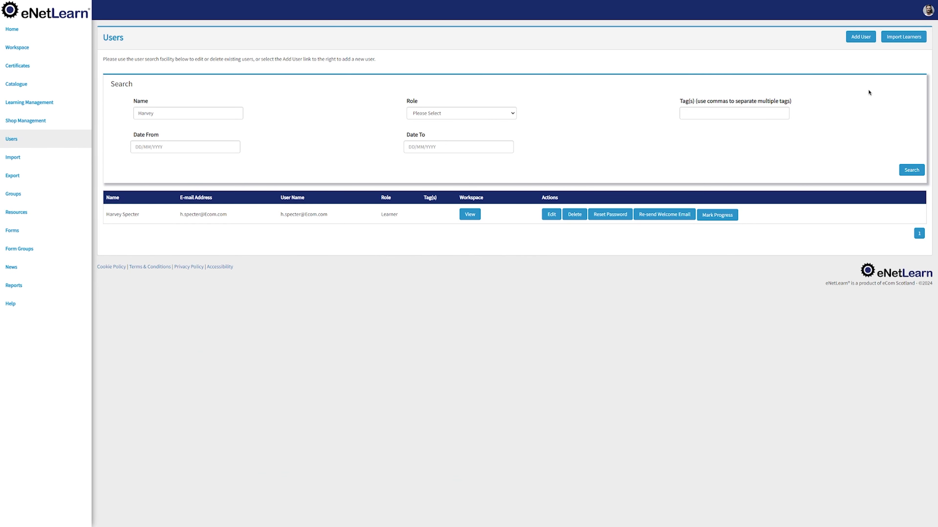
click(549, 218)
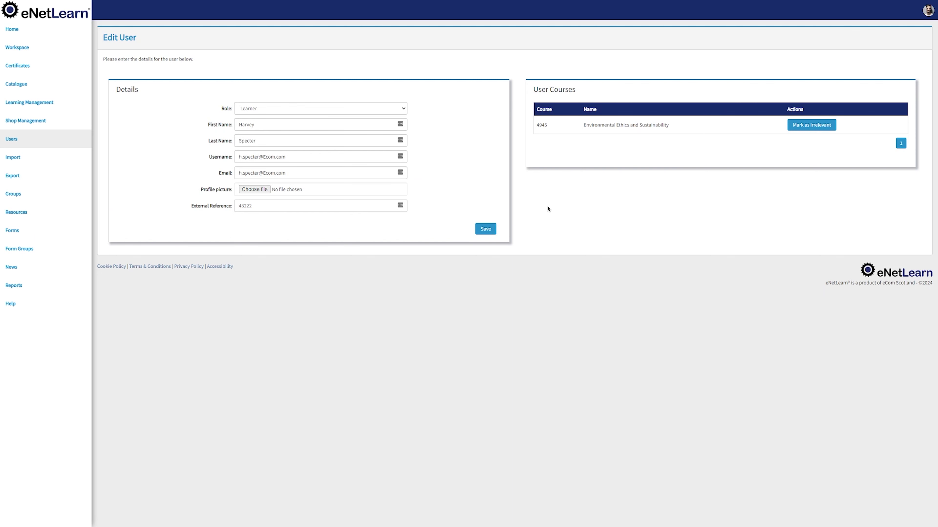
key(alt+Left)
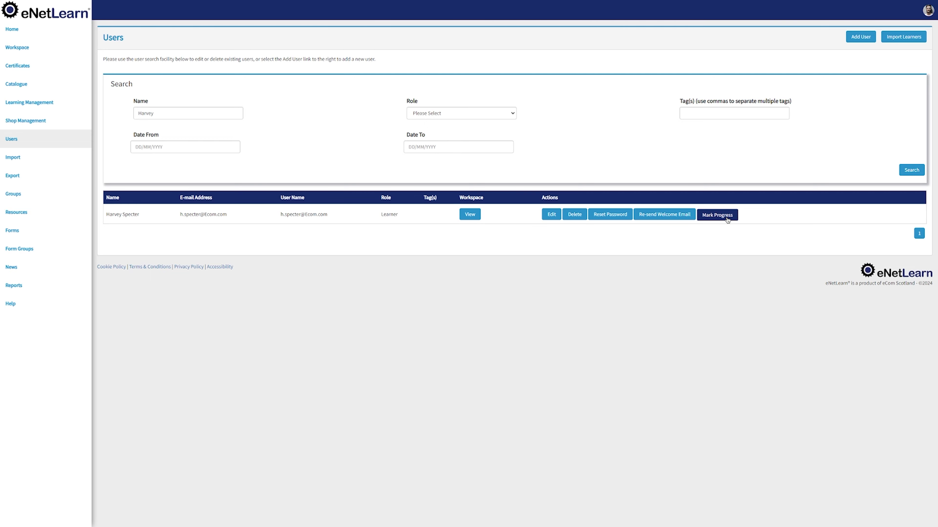
Step: Mark Financial Planning for Millennials complete with score 100, dated day 04, month 03
click(717, 215)
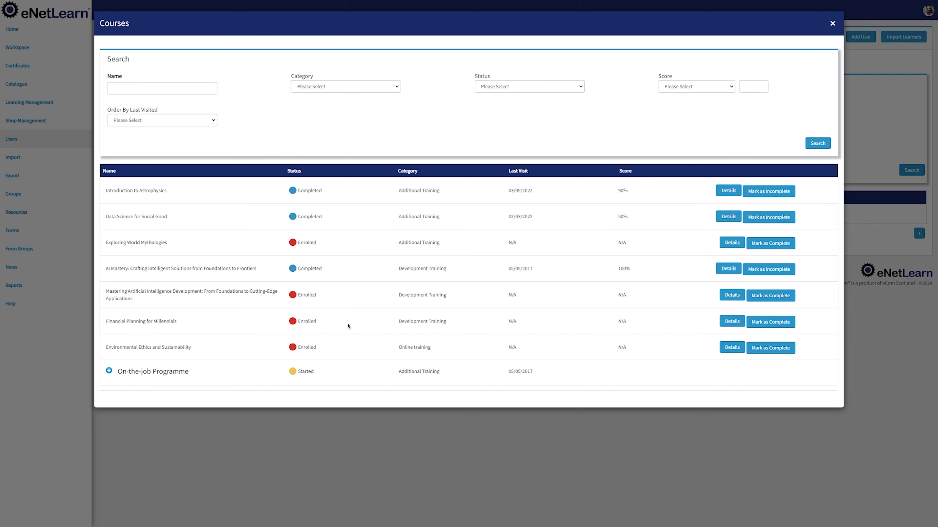
click(769, 329)
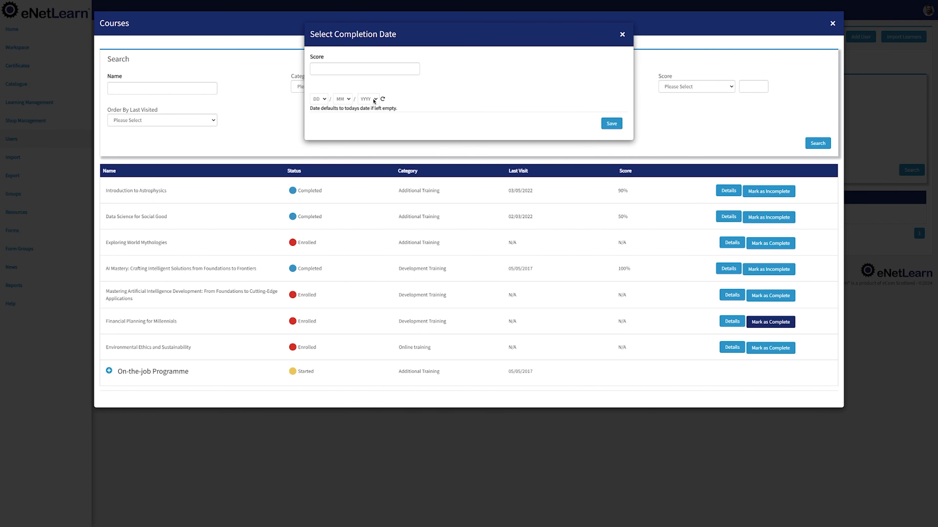
click(325, 69)
text(100)
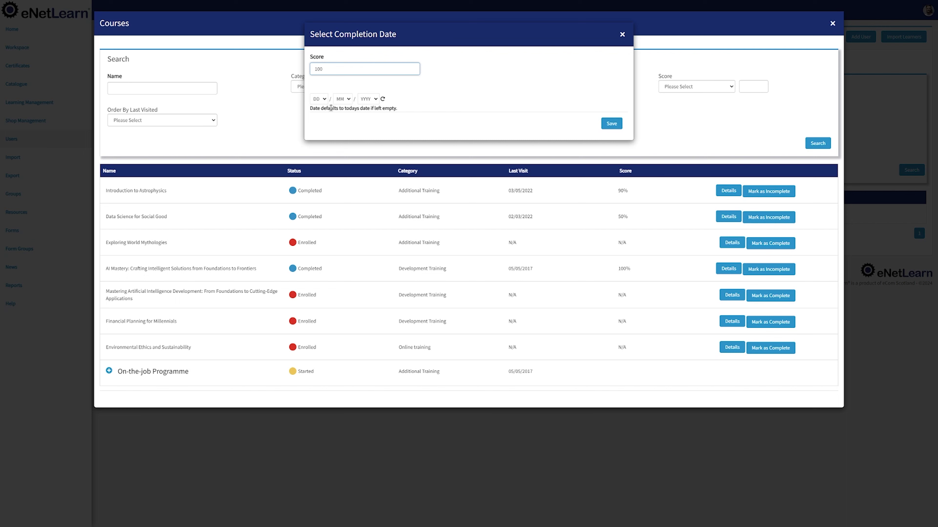
key(Tab)
text(04)
key(Tab)
text(03)
click(602, 126)
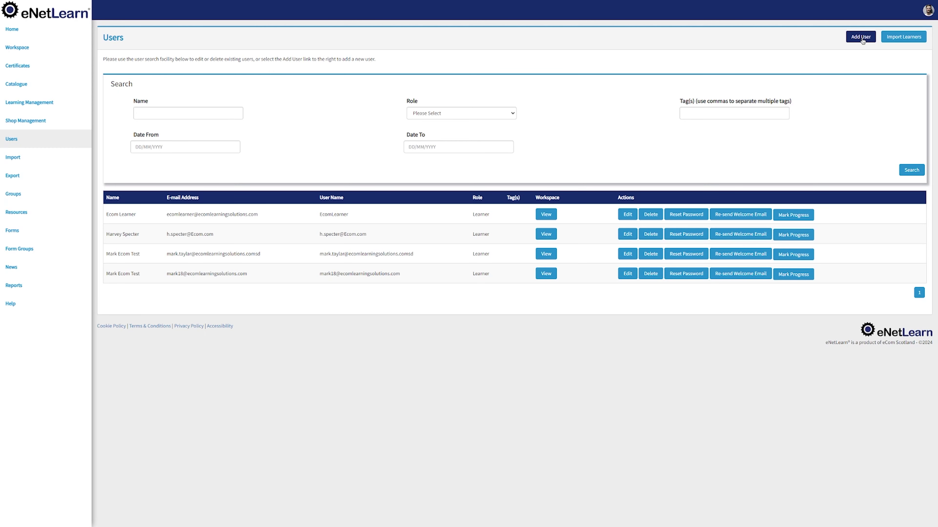
Step: Look at the Add User form, then go to the Import Learners page
click(860, 37)
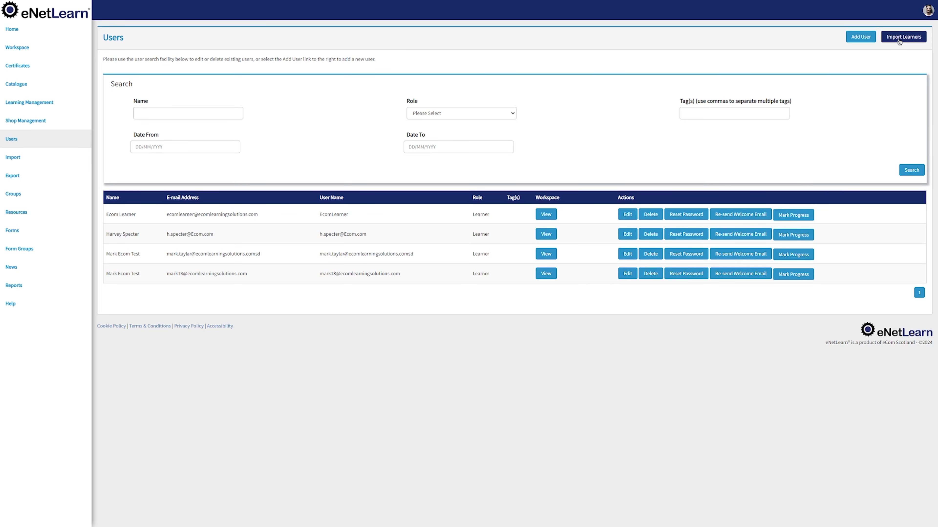
click(898, 42)
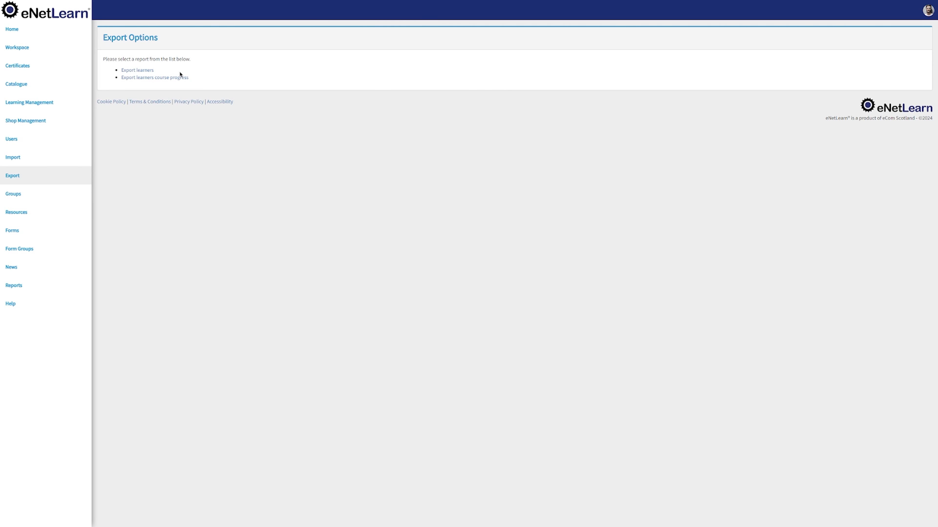
Step: Open Export learners and tick the first two learners in the list
click(141, 71)
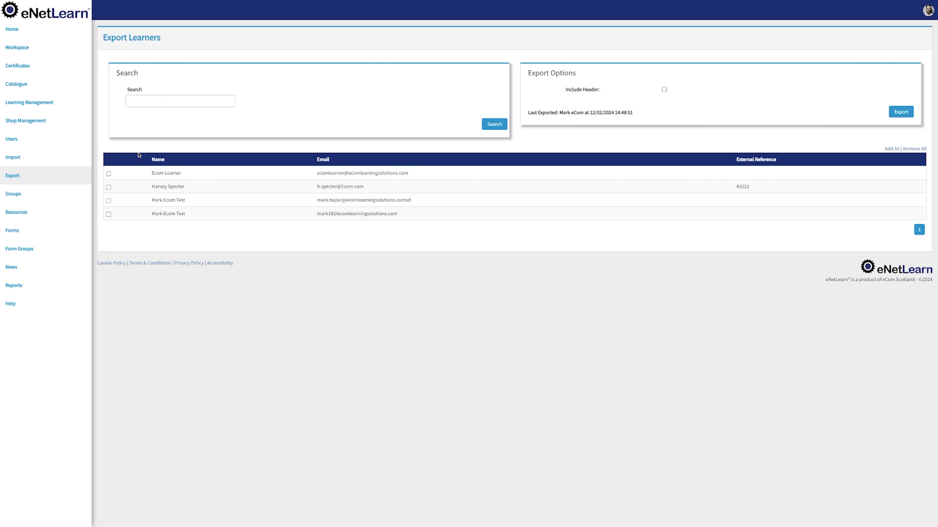
click(108, 174)
click(109, 194)
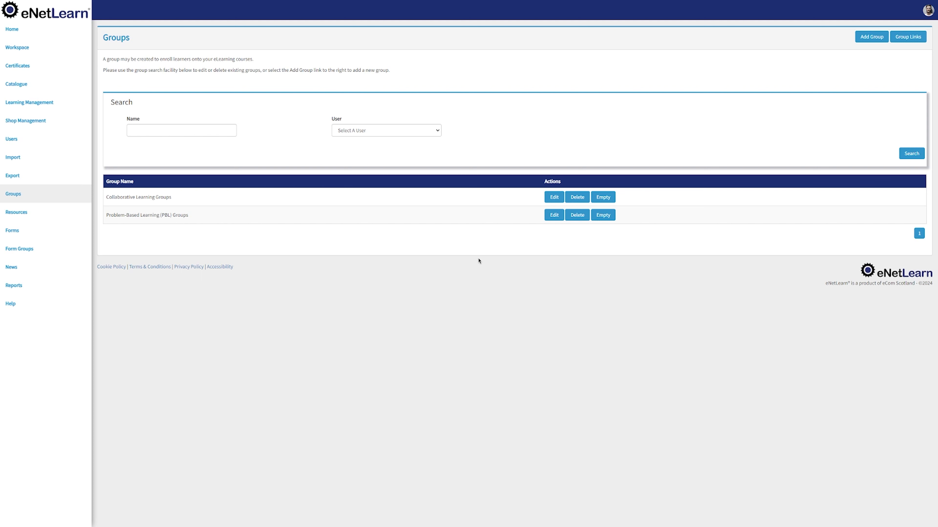
Step: Add a group named 'New Group' with description 'Desc' and auto-join on registration
click(870, 41)
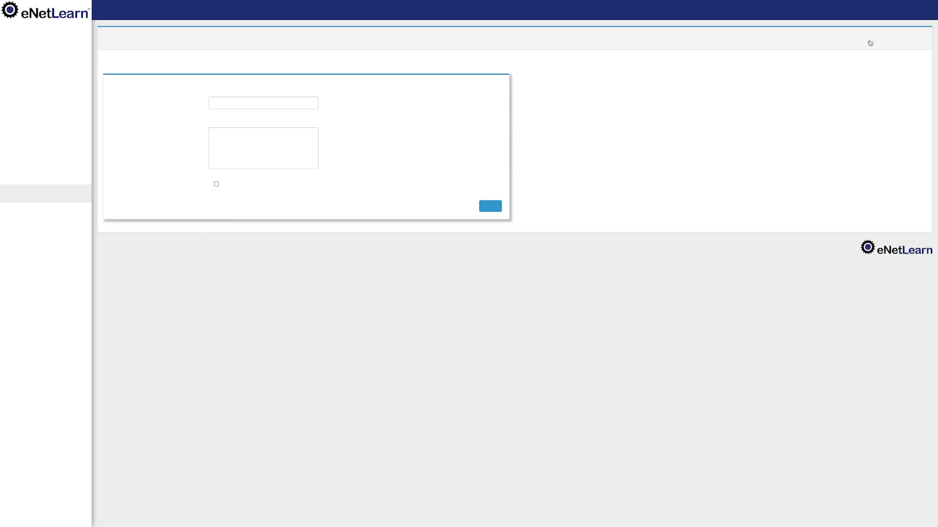
click(295, 101)
text(New Group)
key(Tab)
text(Desc)
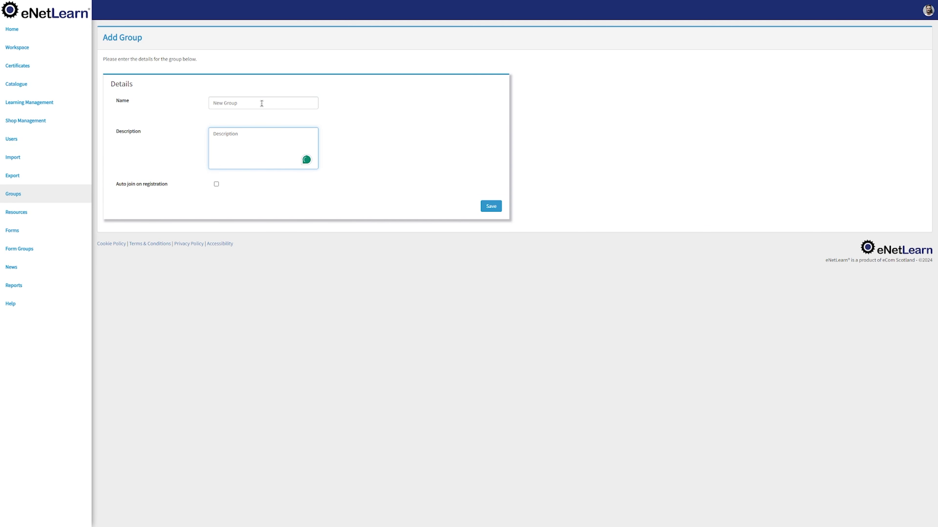
click(216, 183)
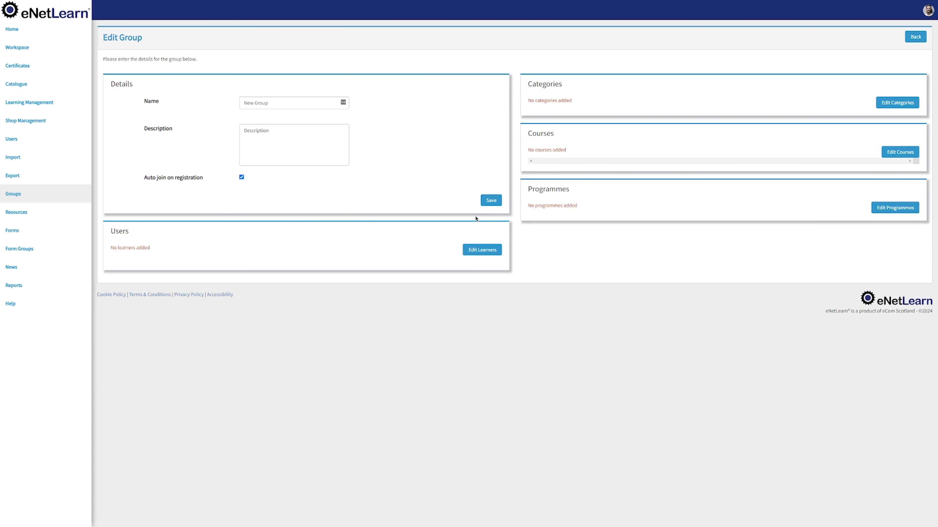
Step: Give New Group the Additional Training and Development Training categories
click(897, 102)
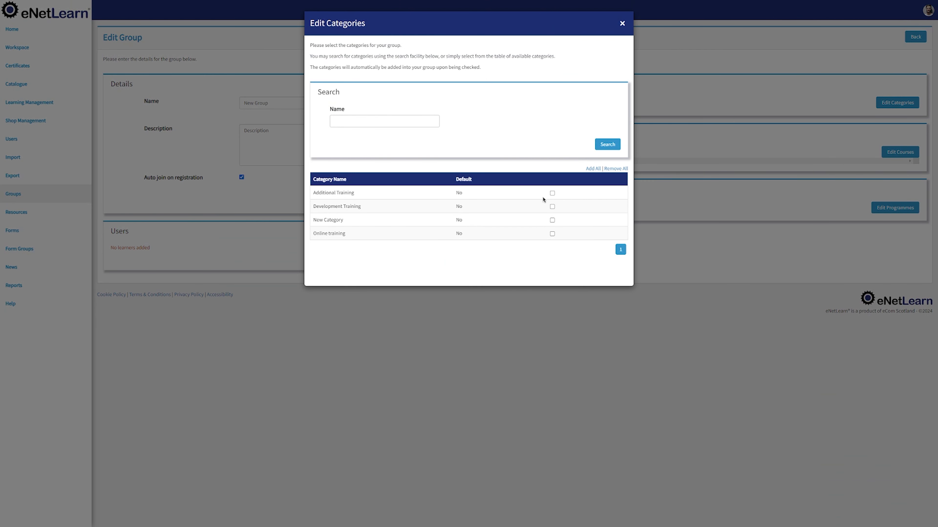
click(552, 193)
click(554, 208)
click(622, 24)
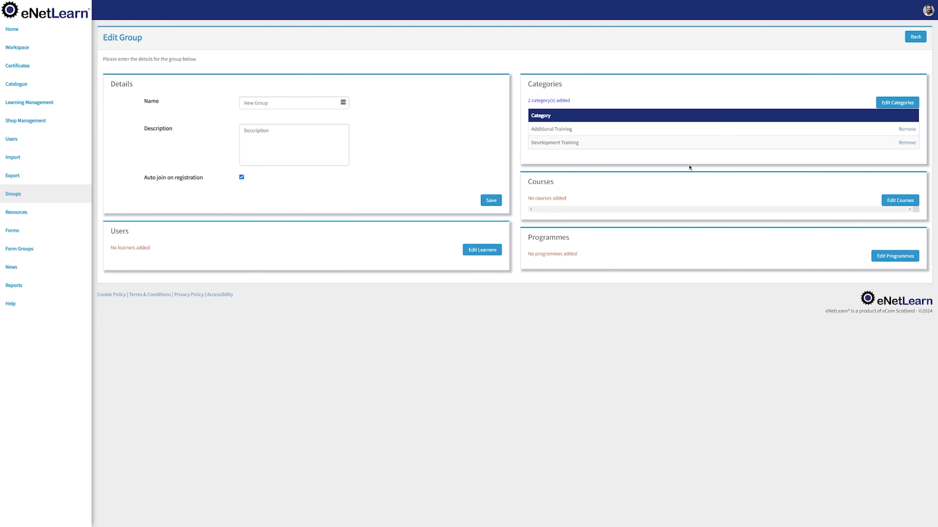
Step: Attach the AI Mastery and Introduction to Astrophysics courses and the On-the-Job Programme
click(900, 201)
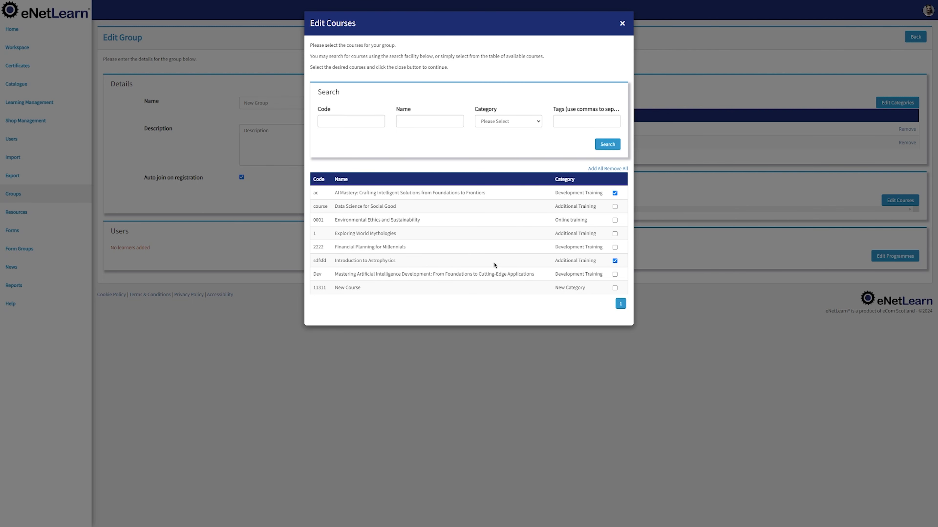
click(622, 24)
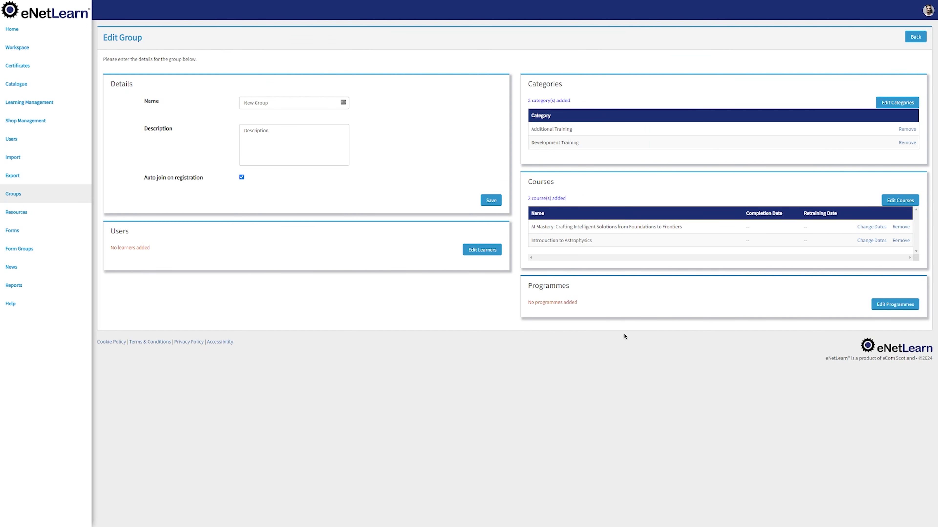
click(904, 305)
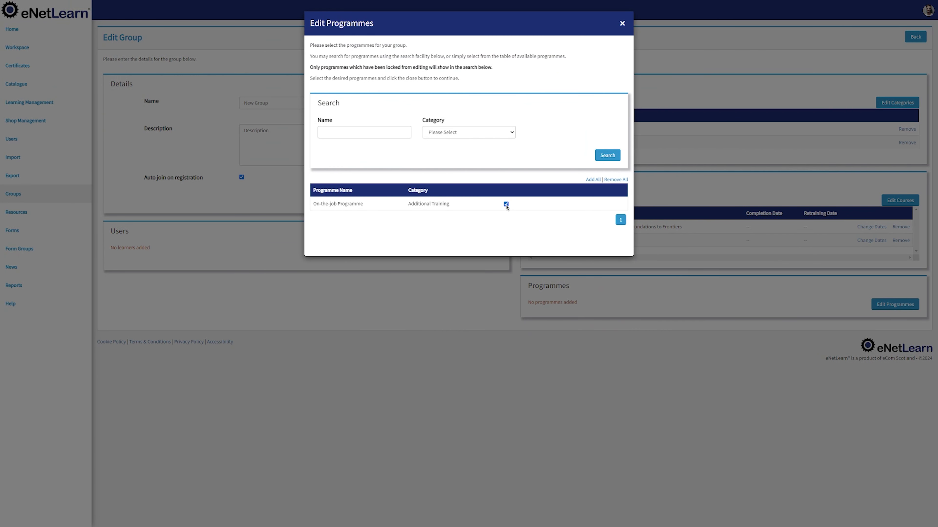
click(622, 24)
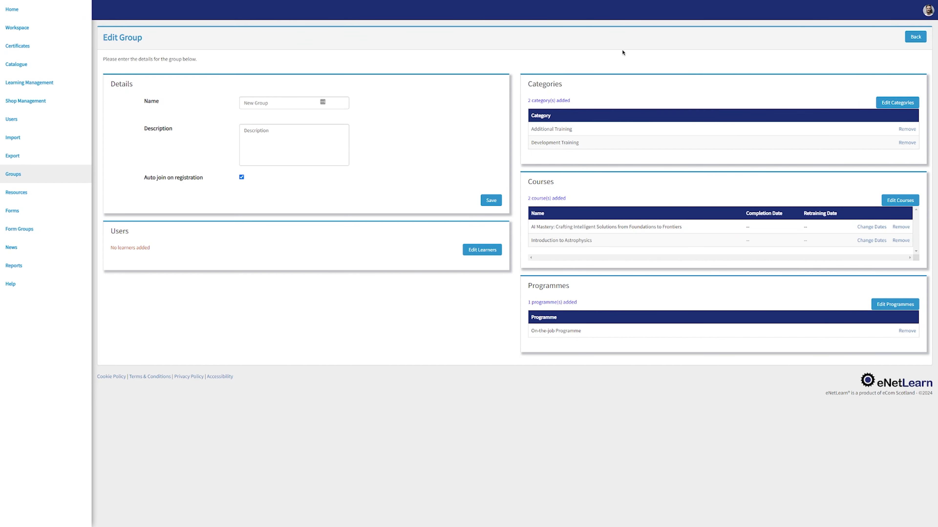
Step: Tick one learner in New Group's Edit Learners list and close the dialog
click(484, 254)
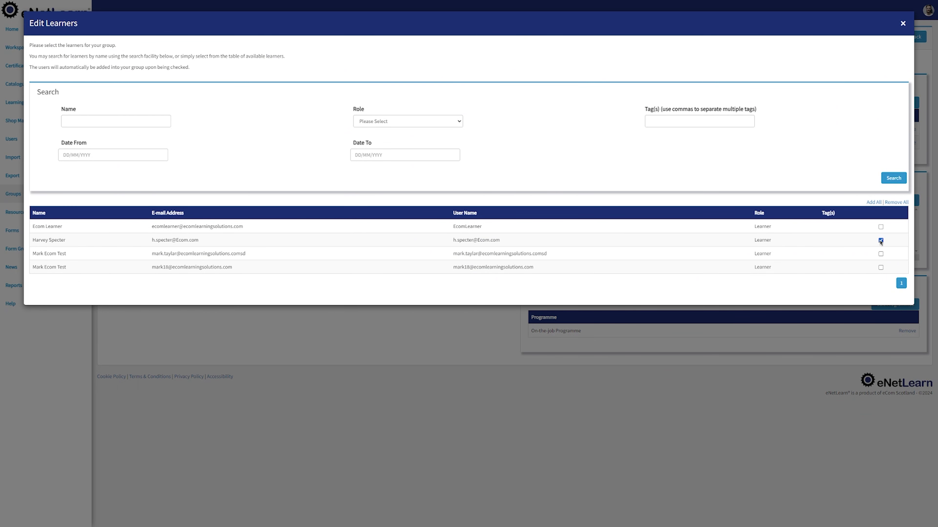
click(902, 25)
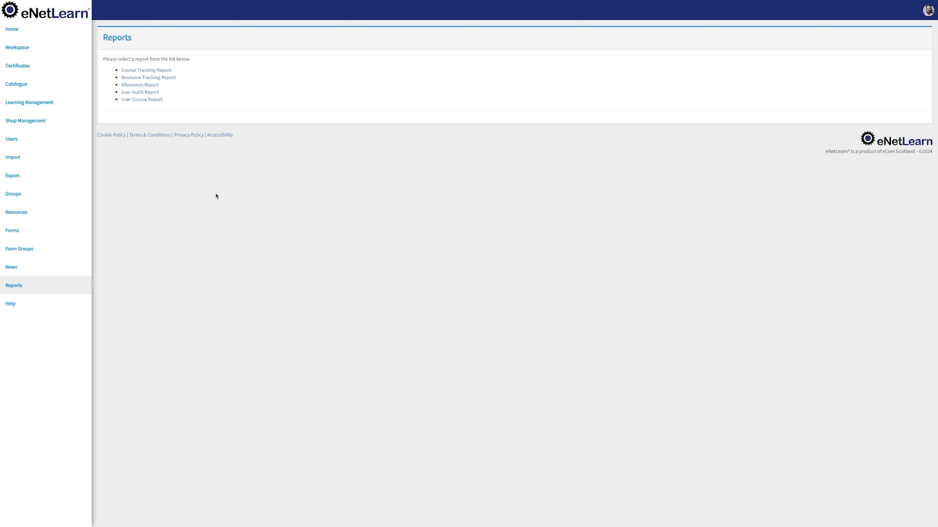
Step: Filter the Course Tracking Report to Collaborative Learning Groups, other filters unchanged, and run it
click(162, 70)
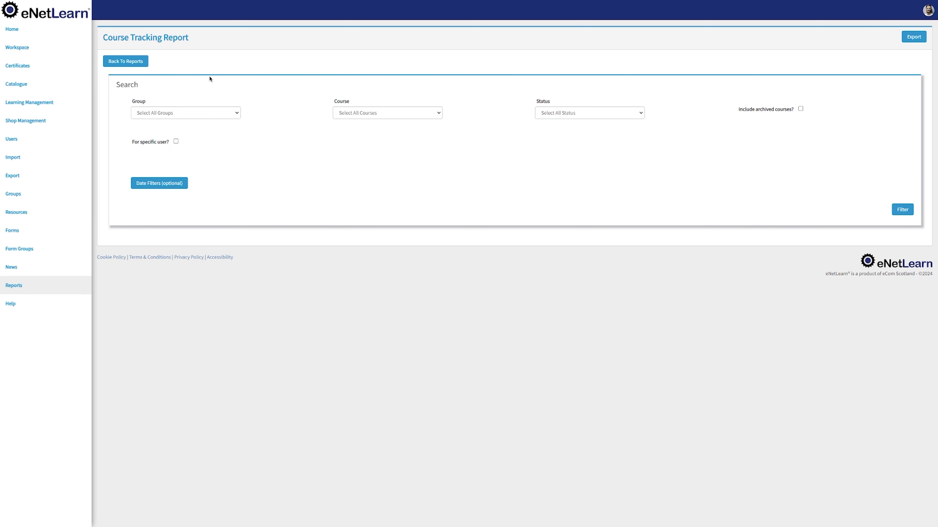
click(224, 113)
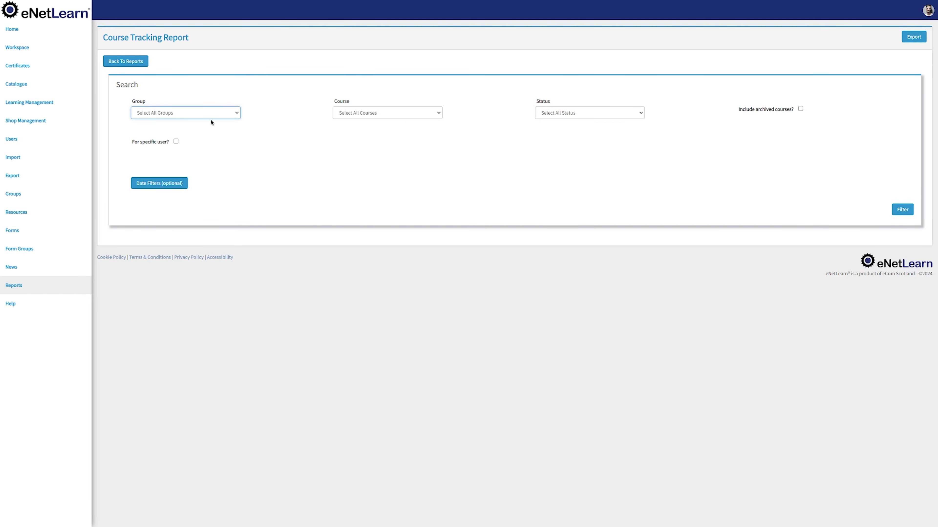
click(195, 132)
click(379, 115)
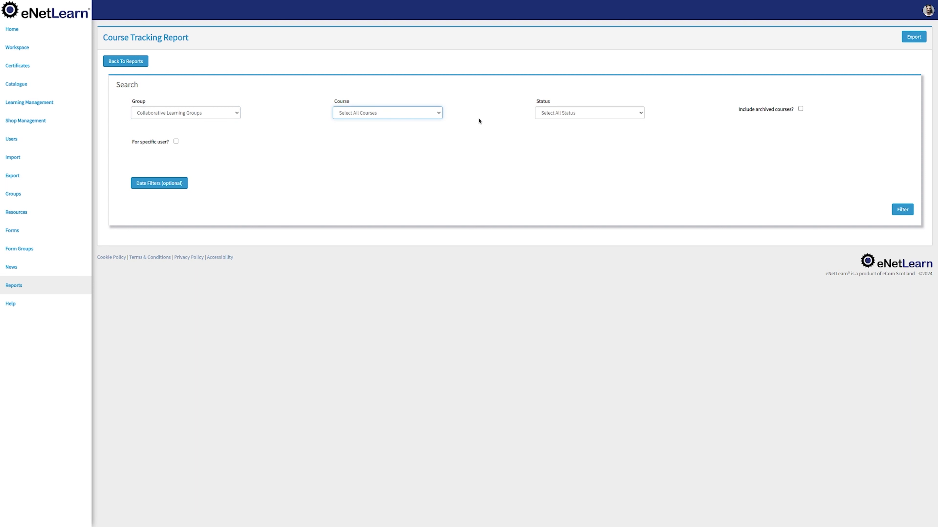
click(553, 113)
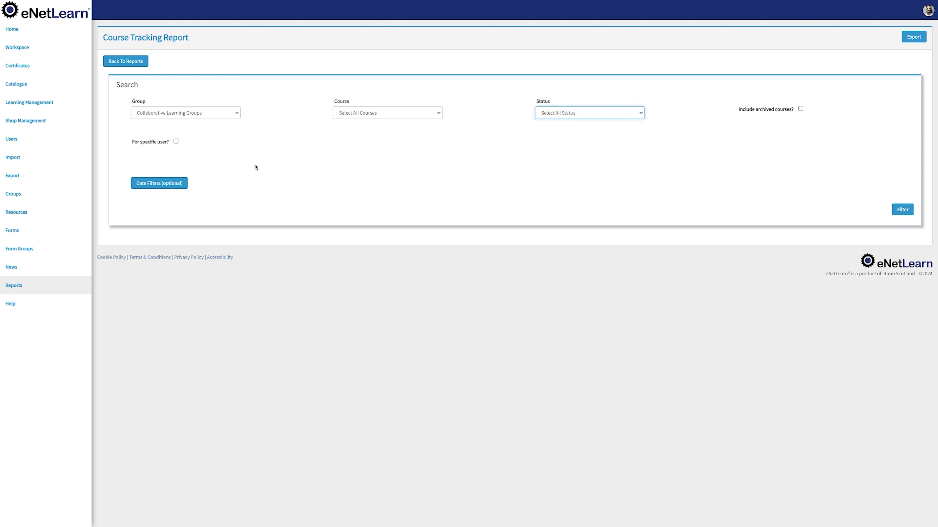
click(176, 142)
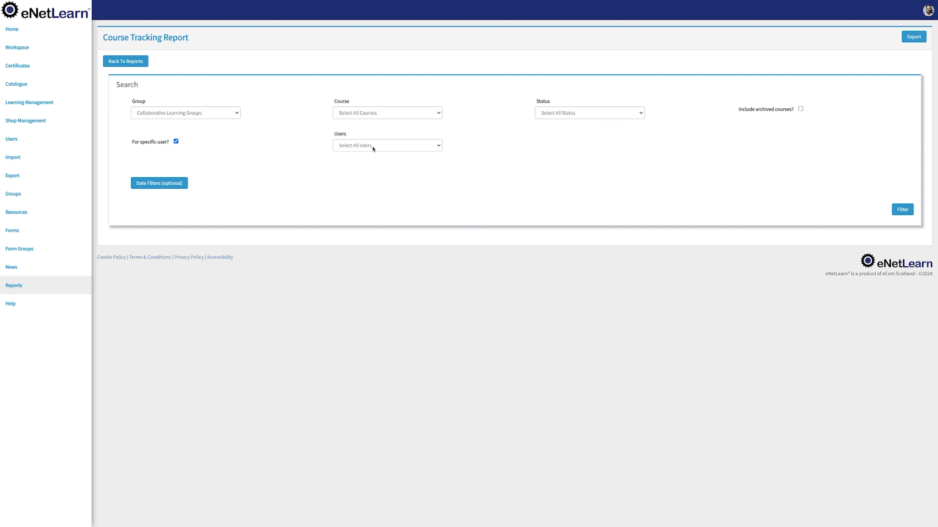
click(373, 149)
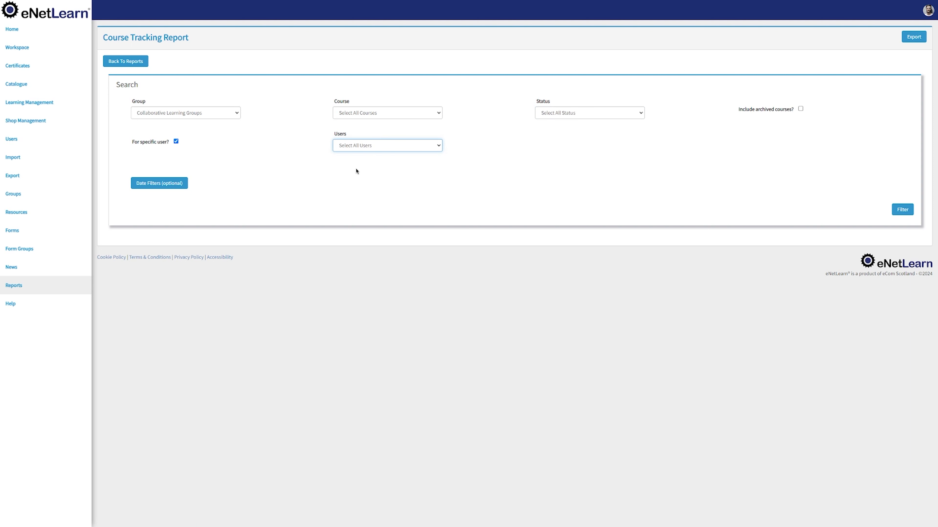
click(176, 141)
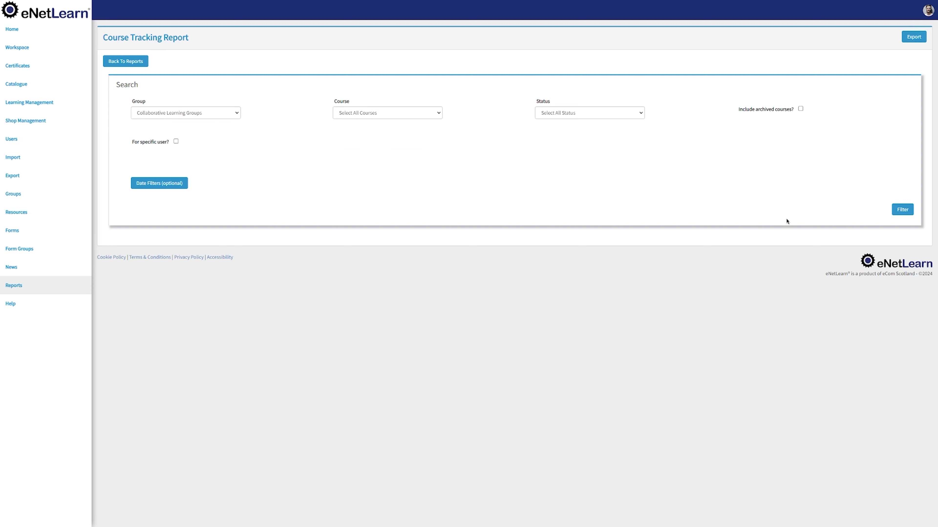
click(902, 210)
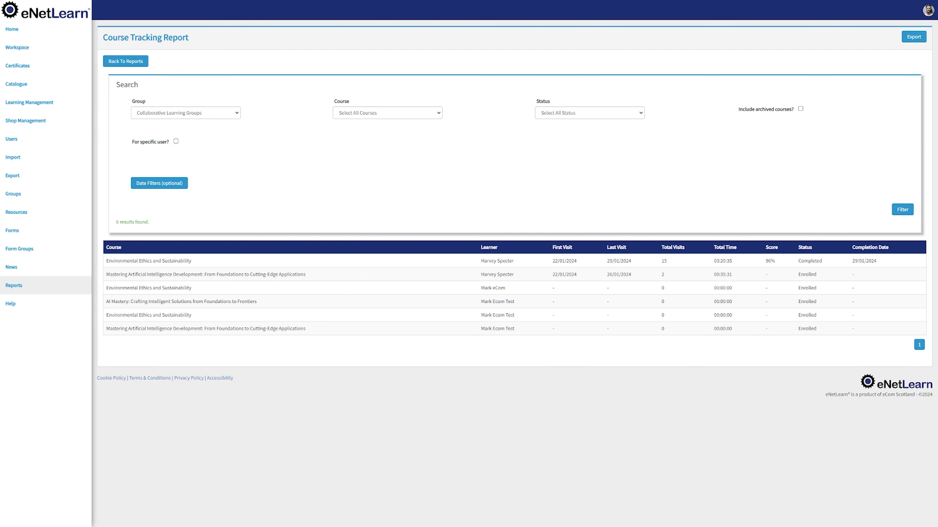